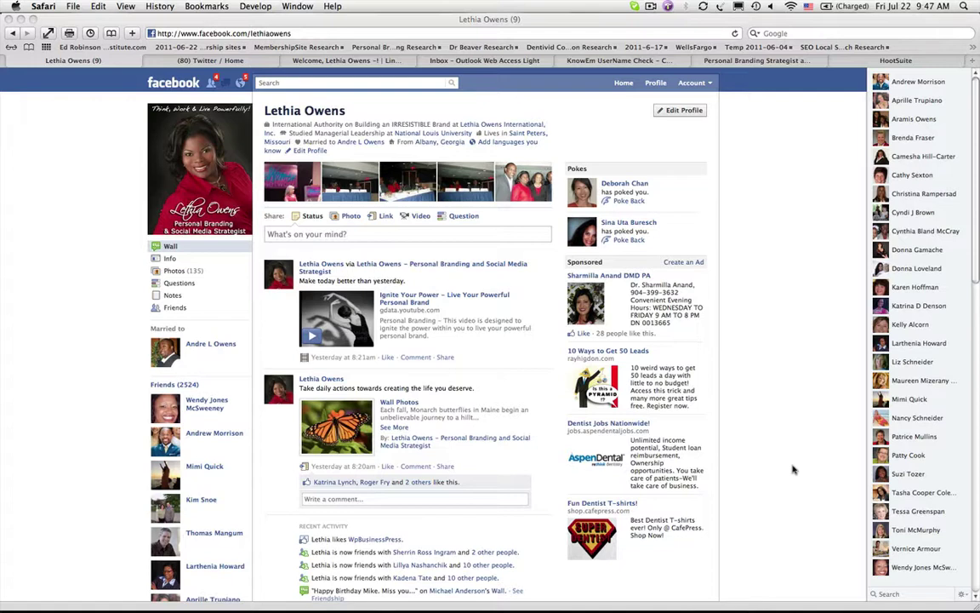
# Search Facebook for "rss" and open the RSS Graffiti app, accepting the non-secure form submission.
pyautogui.click(356, 81)
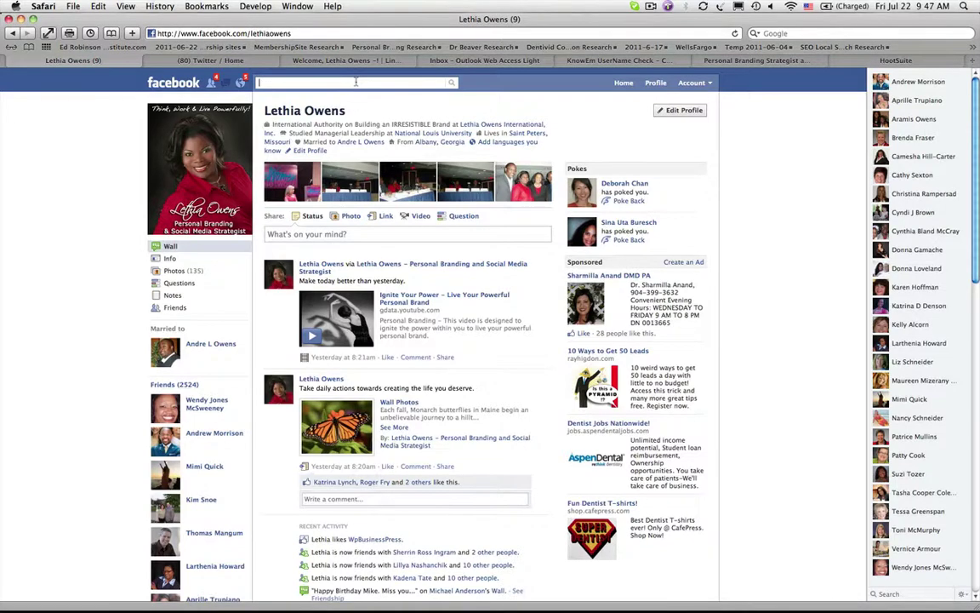
pyautogui.write('rss')
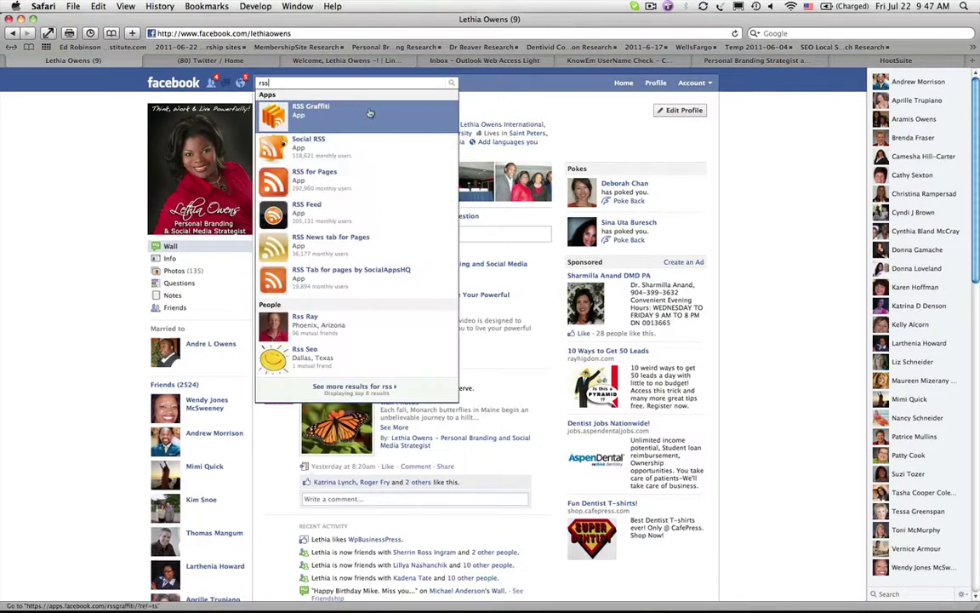
pyautogui.click(369, 114)
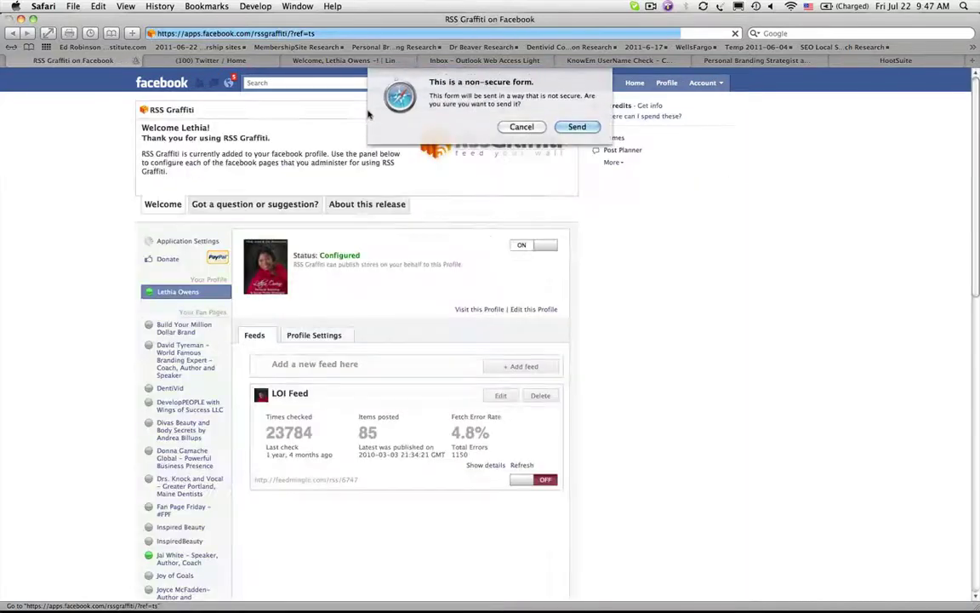
pyautogui.click(572, 128)
pyautogui.click(573, 126)
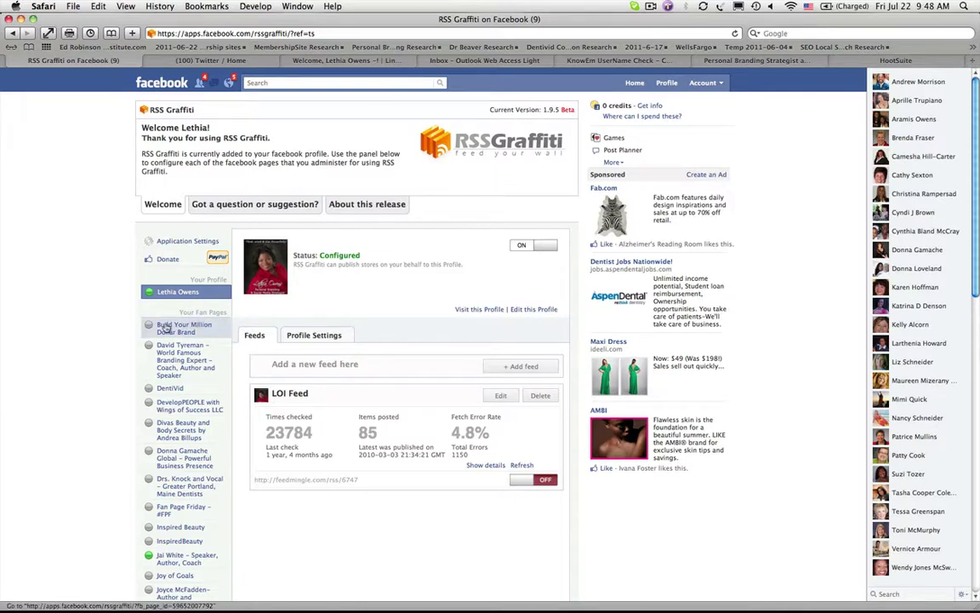
# Add RSS Graffiti to the Build Your Million Dollar Brand fan page and grant it permission to post to the wall.
pyautogui.click(149, 328)
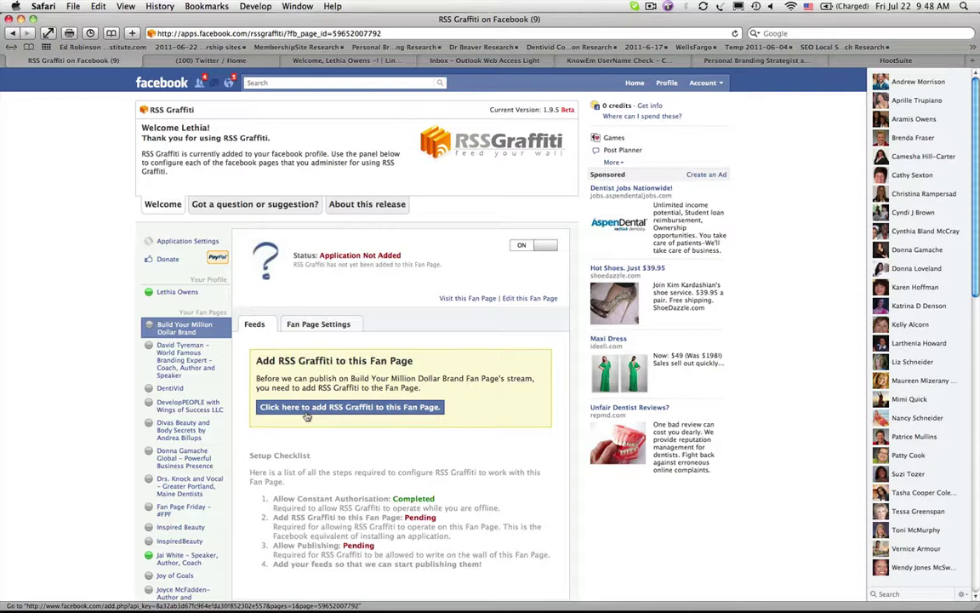
pyautogui.click(307, 409)
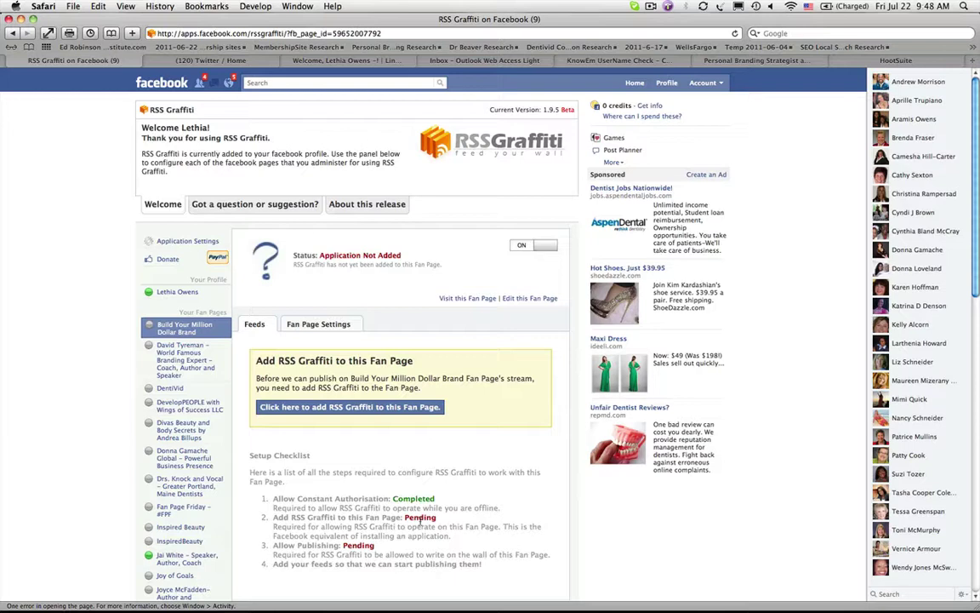
pyautogui.moveTo(246, 518); pyautogui.dragTo(487, 539)
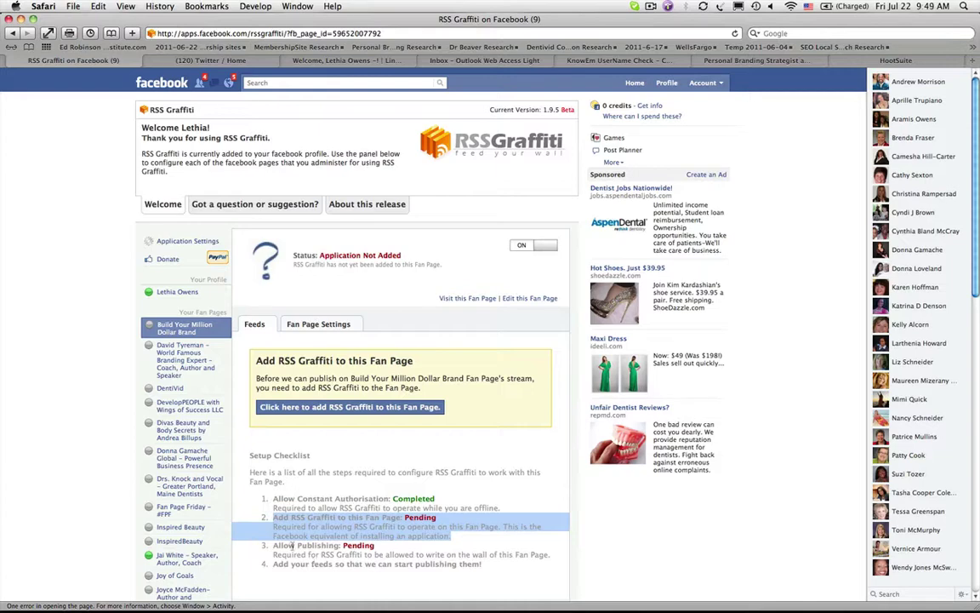
pyautogui.scroll(-3, 292, 545)
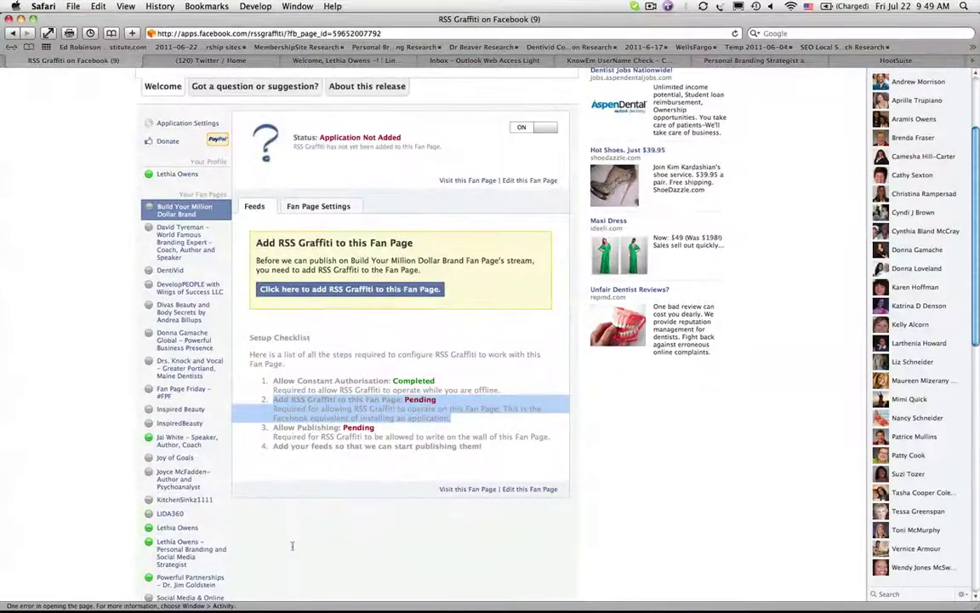
pyautogui.click(358, 291)
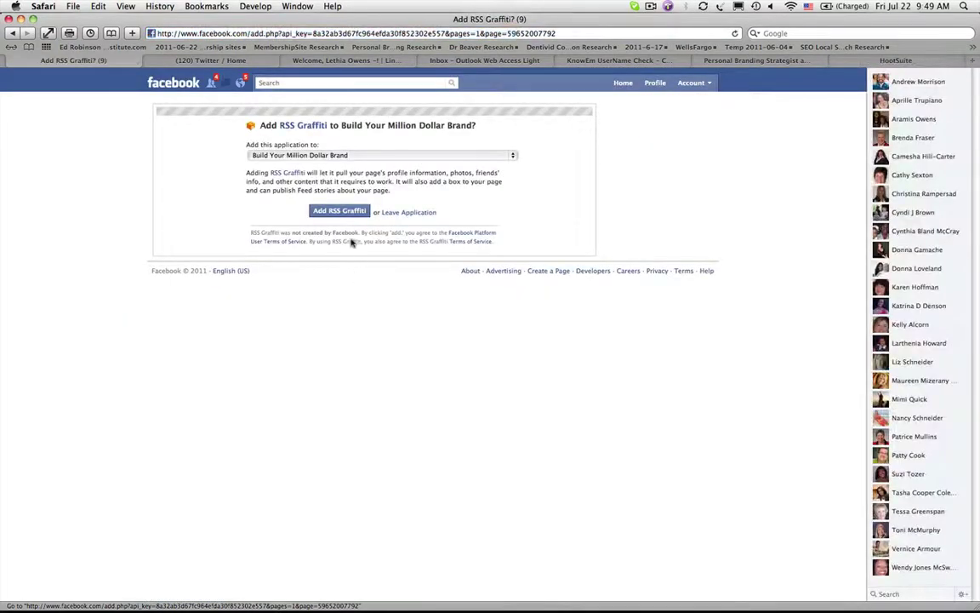
pyautogui.click(348, 212)
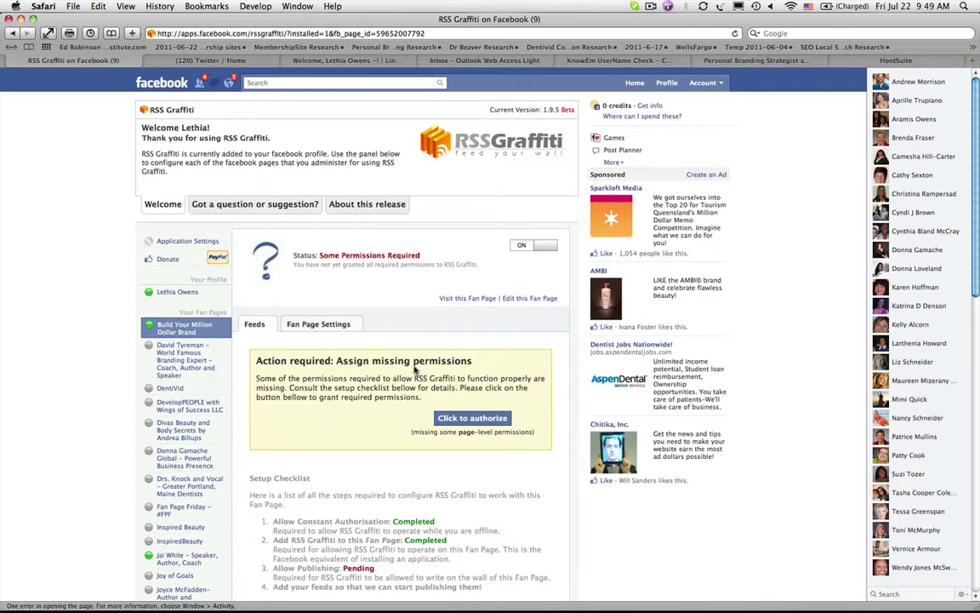
pyautogui.click(462, 419)
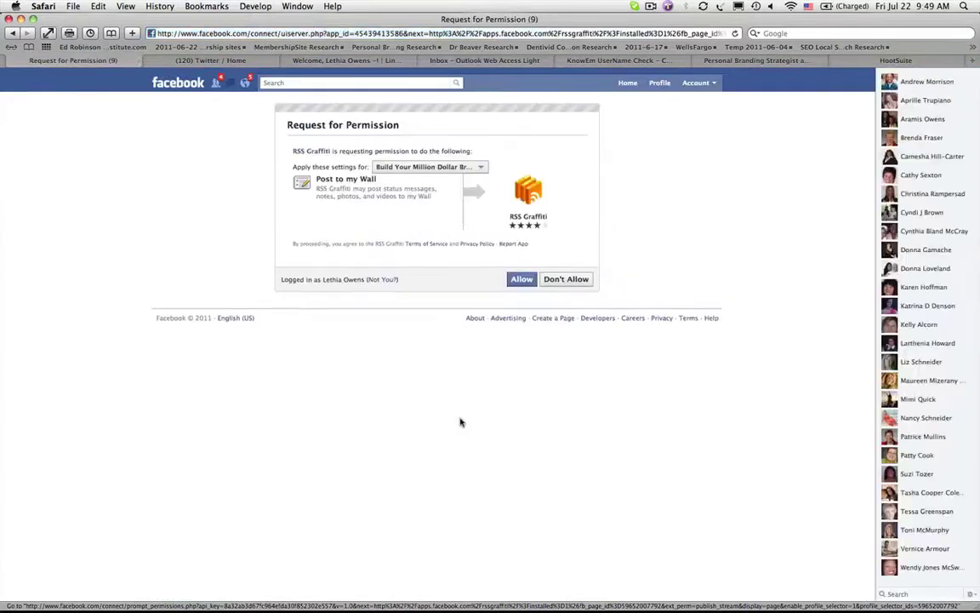
pyautogui.click(522, 280)
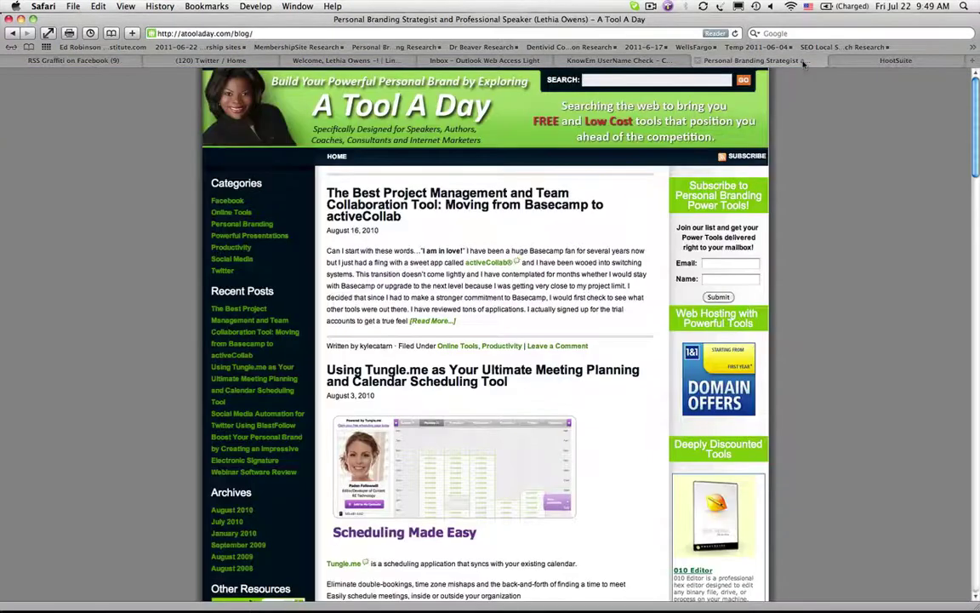
# Open the RSS feed of the A Tool A Day blog and copy the feed's address.
pyautogui.click(802, 61)
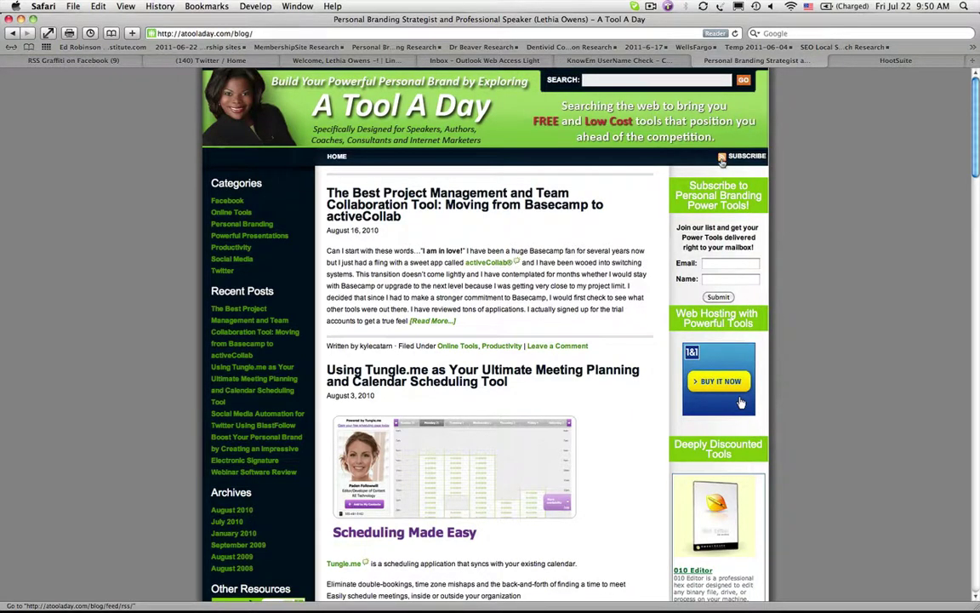
pyautogui.click(723, 160)
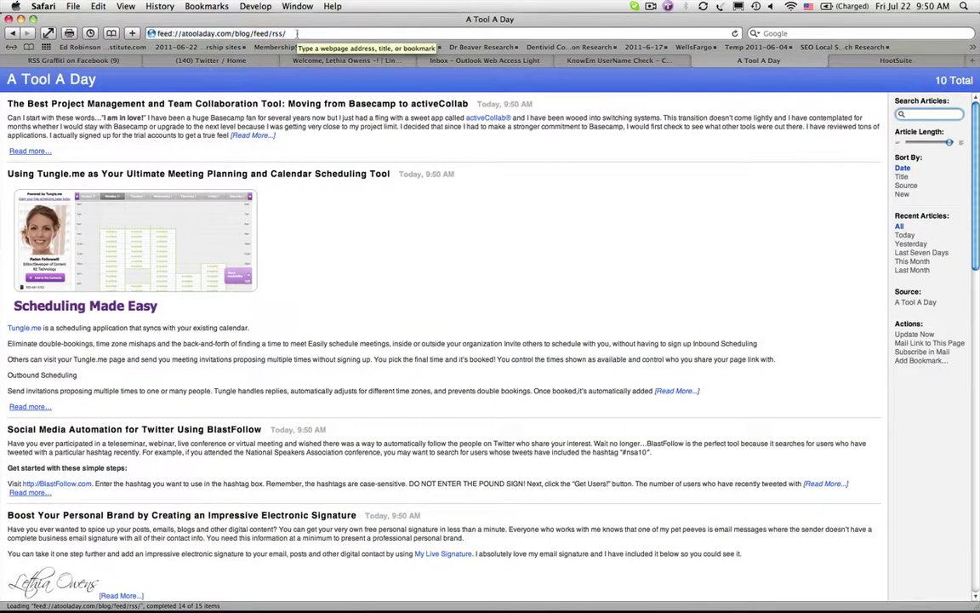
pyautogui.click(297, 33)
pyautogui.press('super+c')
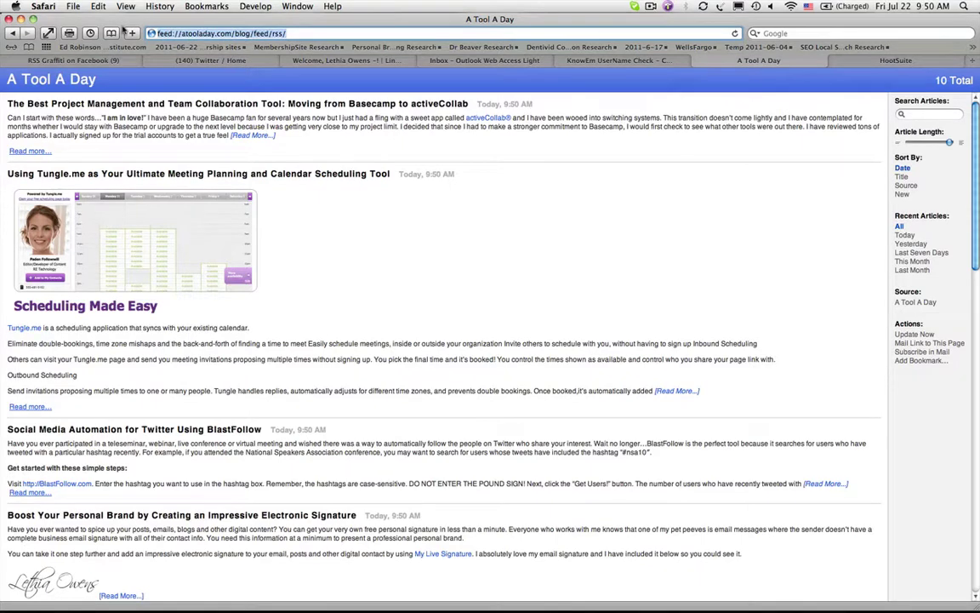
pyautogui.scroll(-10, 160, 95)
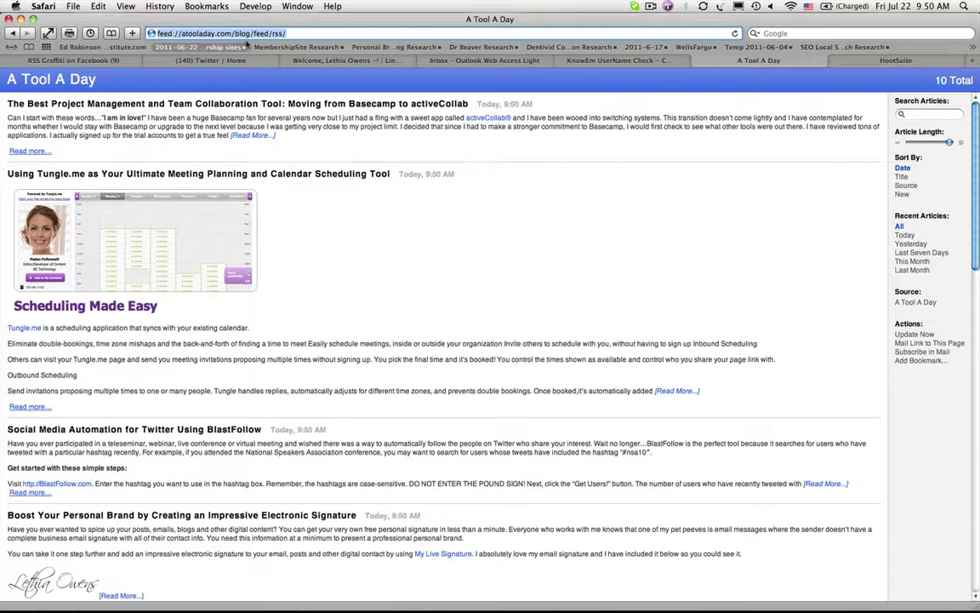
pyautogui.click(92, 60)
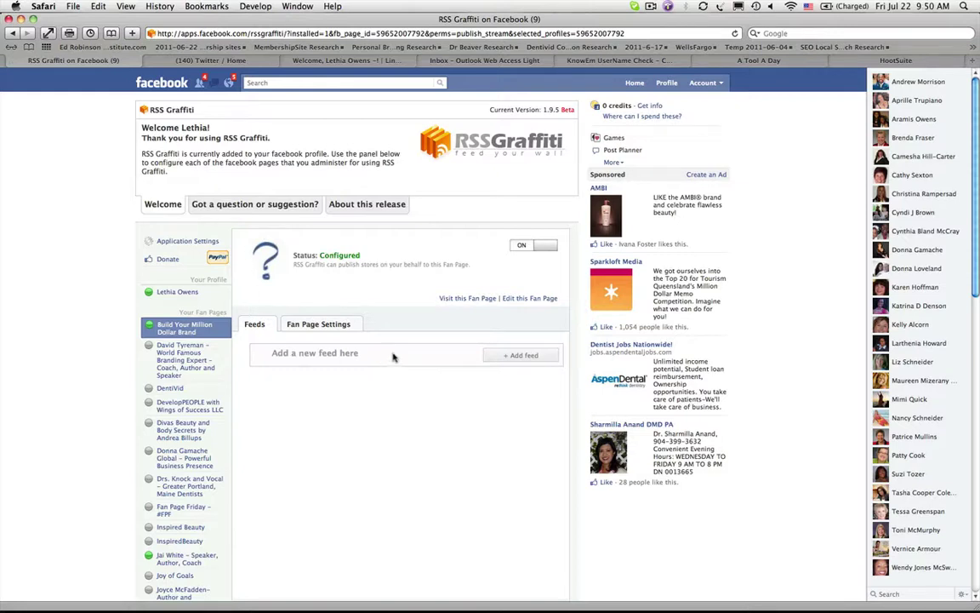
pyautogui.click(529, 355)
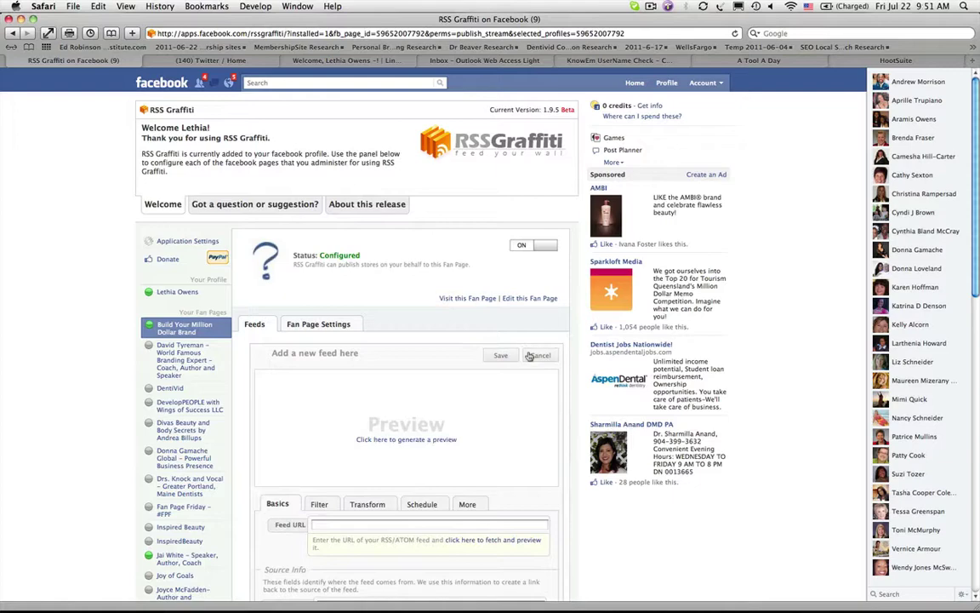
pyautogui.scroll(-5, 574, 383)
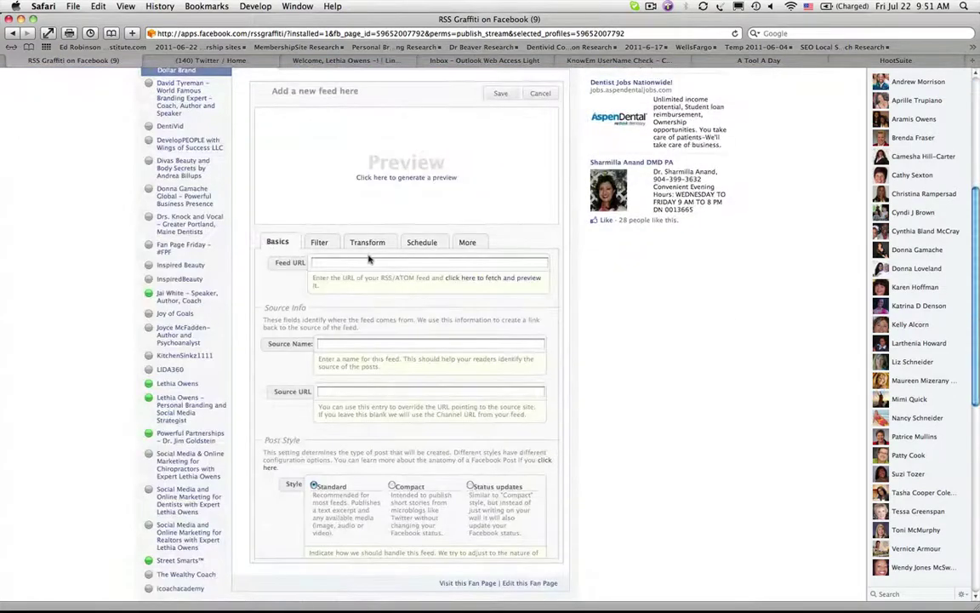
pyautogui.click(369, 262)
pyautogui.press('super+v')
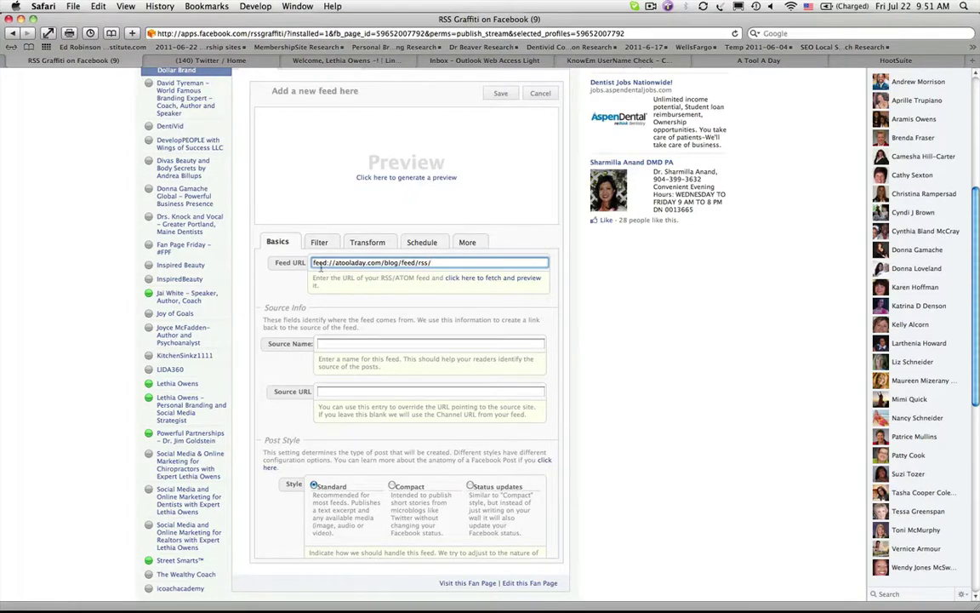
pyautogui.doubleClick(319, 263)
pyautogui.write('ht')
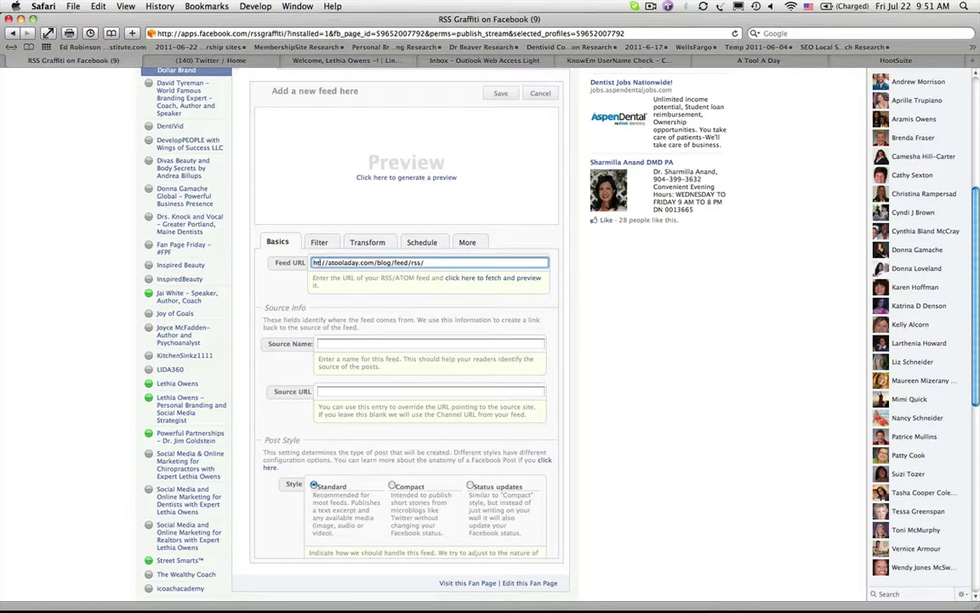
pyautogui.write('tp:')
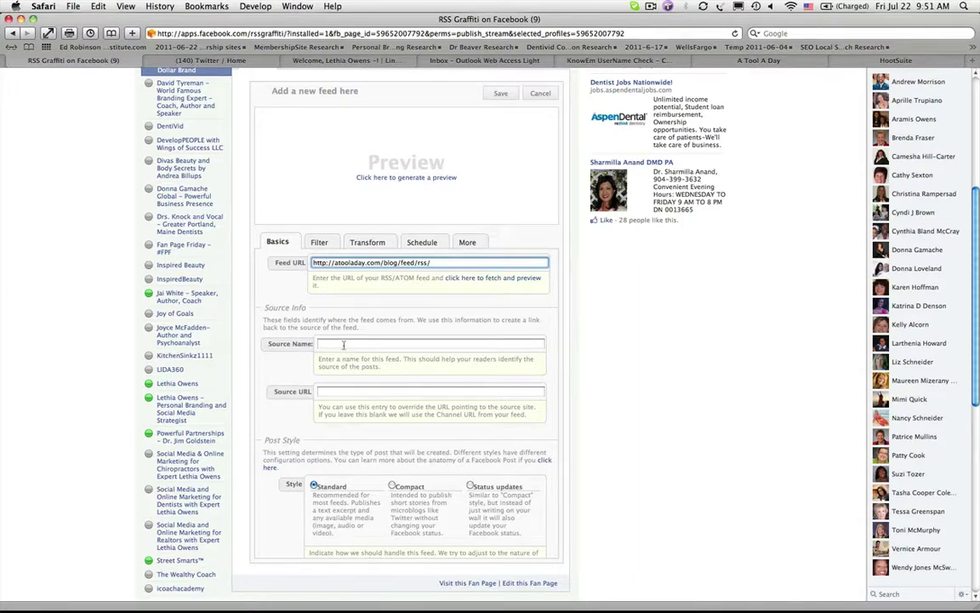
# Set the source name to "A Tool A Day by" plus the author's full name, and prefix item titles with "Here is the latest tool:".
pyautogui.click(344, 345)
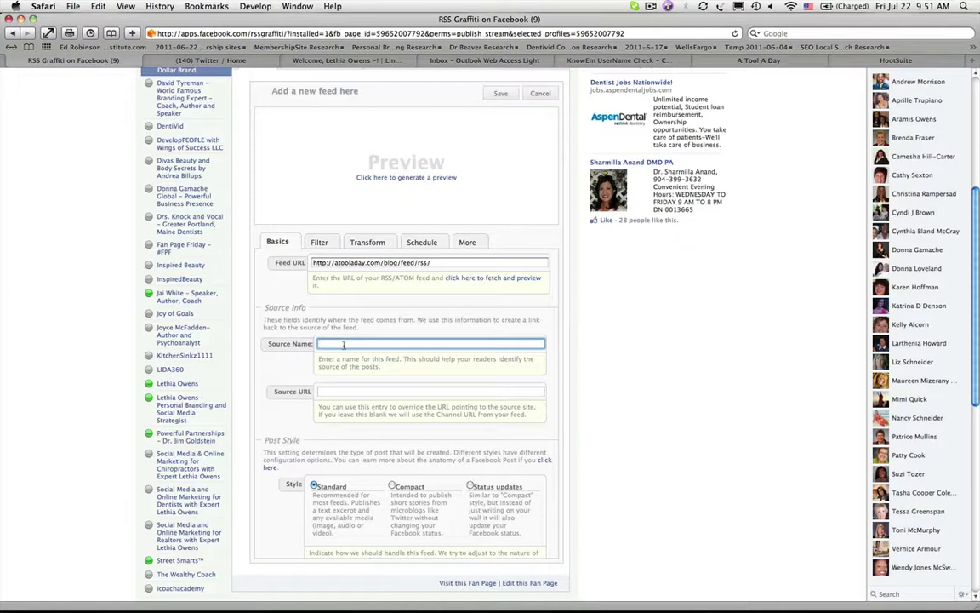
pyautogui.write('A Tool A Day by Lethia Owens')
pyautogui.scroll(-3, 364, 430)
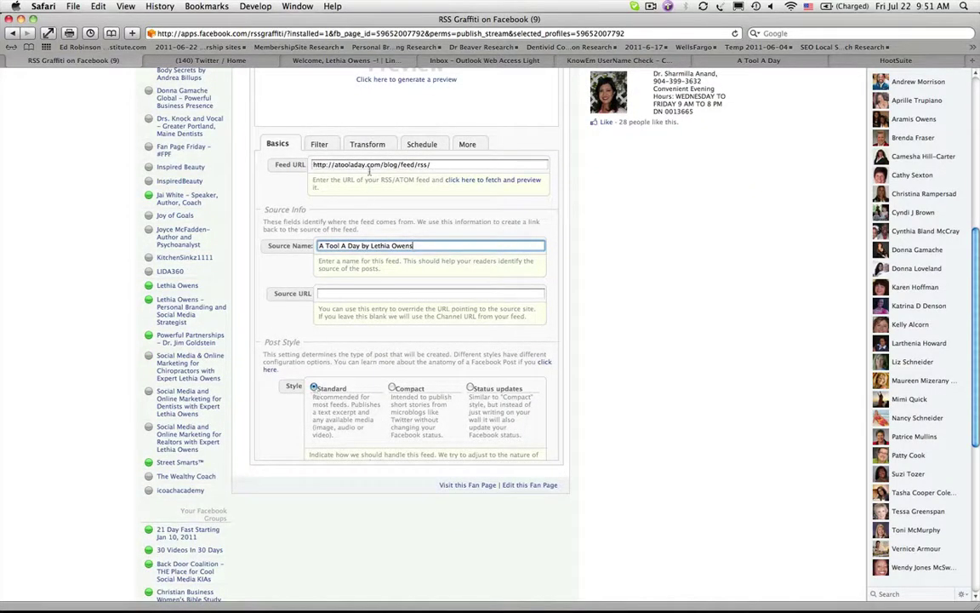
pyautogui.click(367, 143)
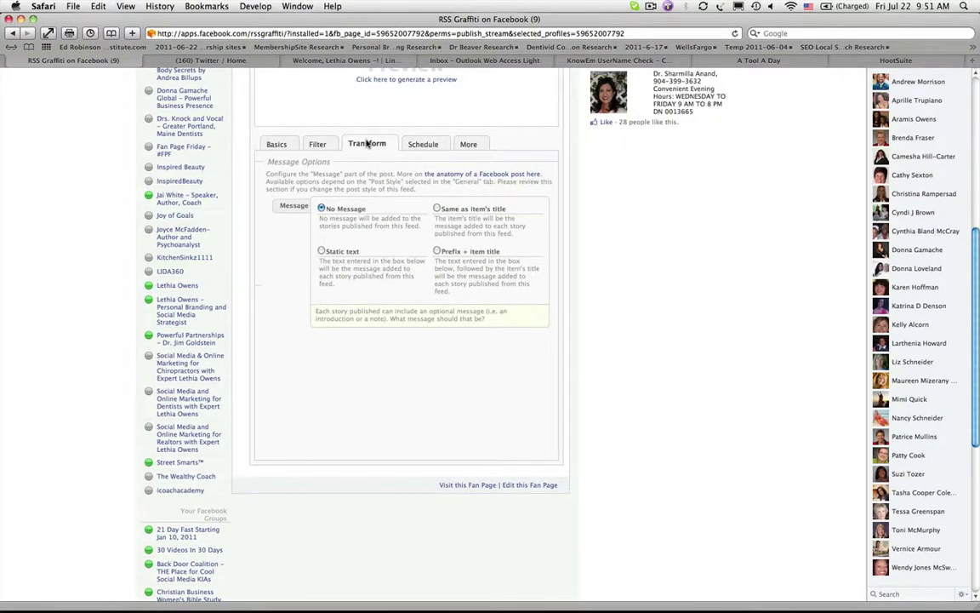
pyautogui.click(438, 252)
pyautogui.click(372, 310)
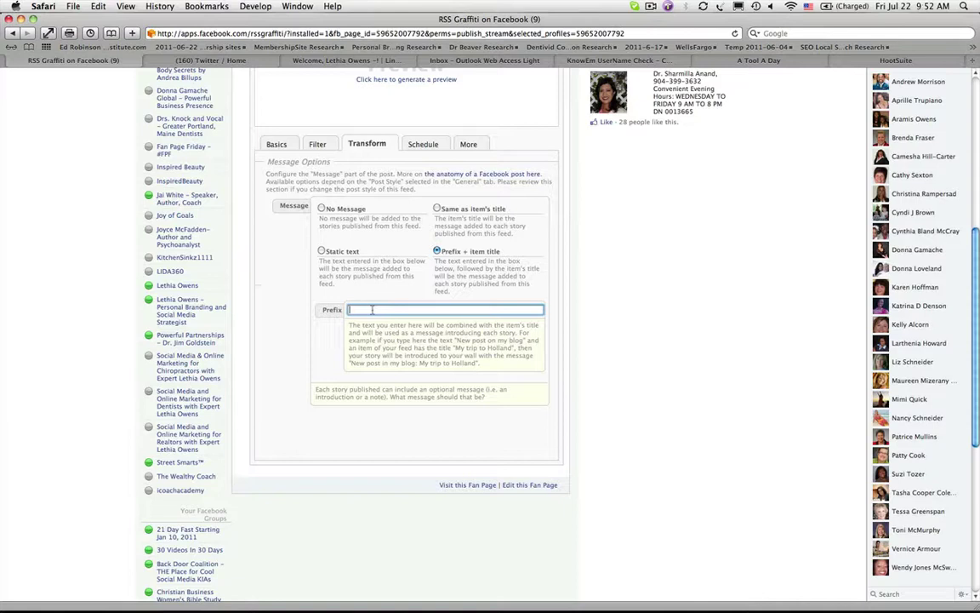
pyautogui.write('Here is the latest tool:')
# Check the schedule options, preview the feed's first five stories and save the new feed.
pyautogui.click(423, 145)
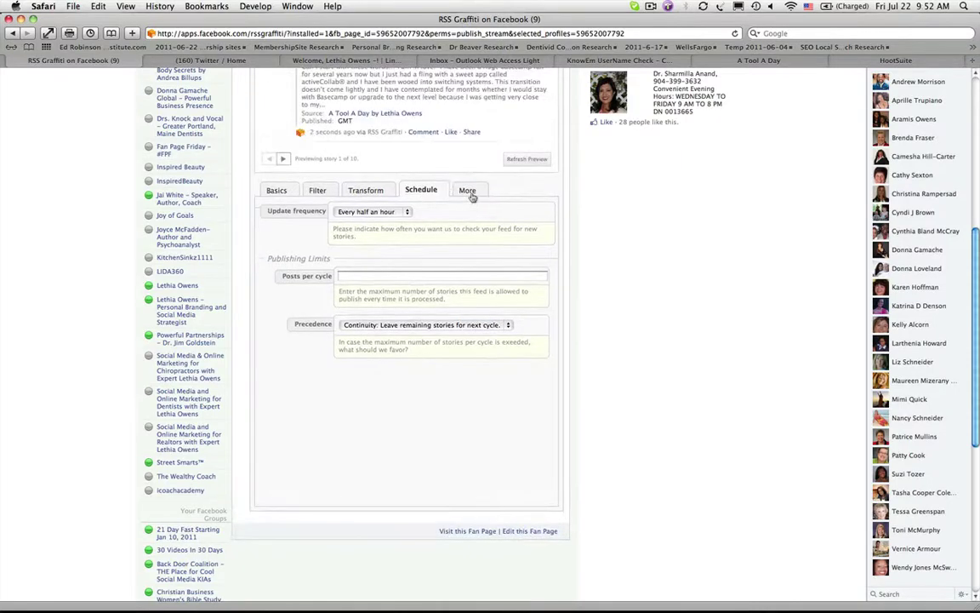
pyautogui.scroll(5, 640, 219)
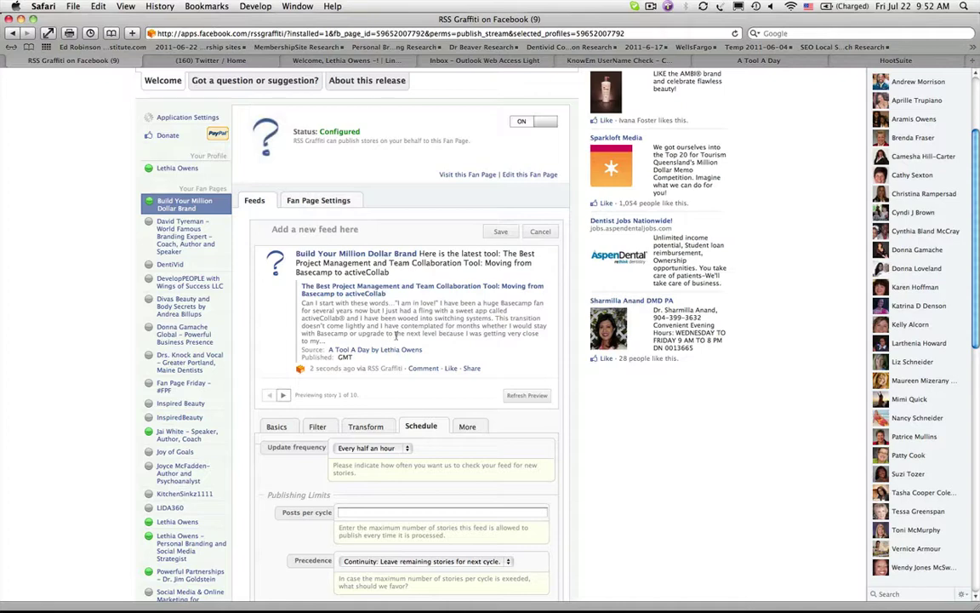
pyautogui.click(279, 428)
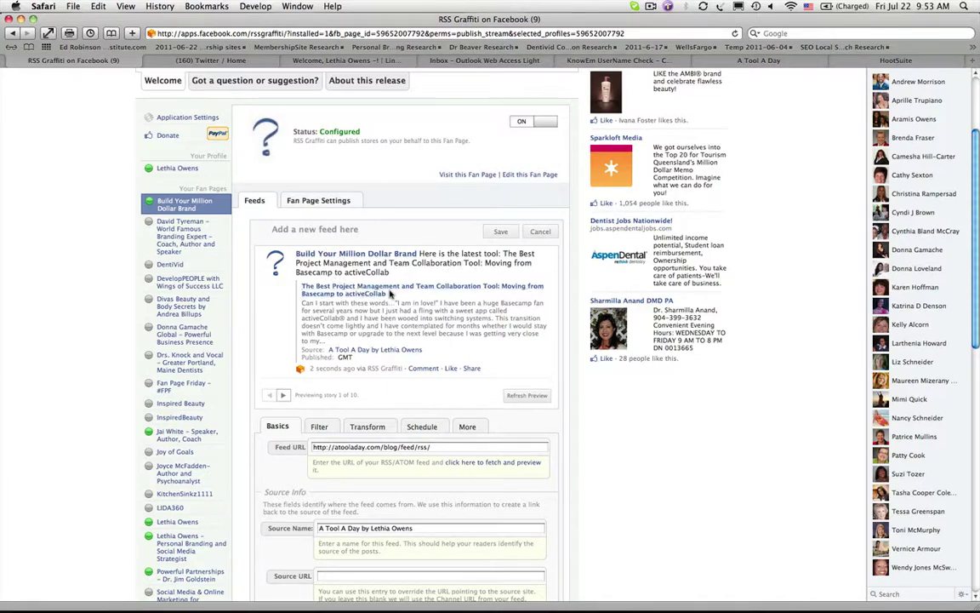
pyautogui.click(283, 395)
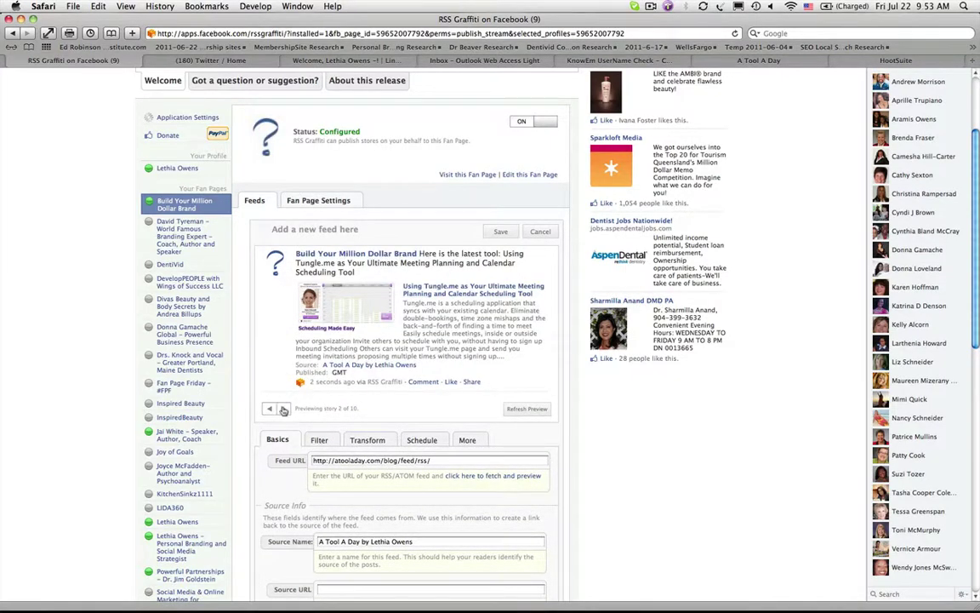
pyautogui.click(284, 409)
pyautogui.click(284, 410)
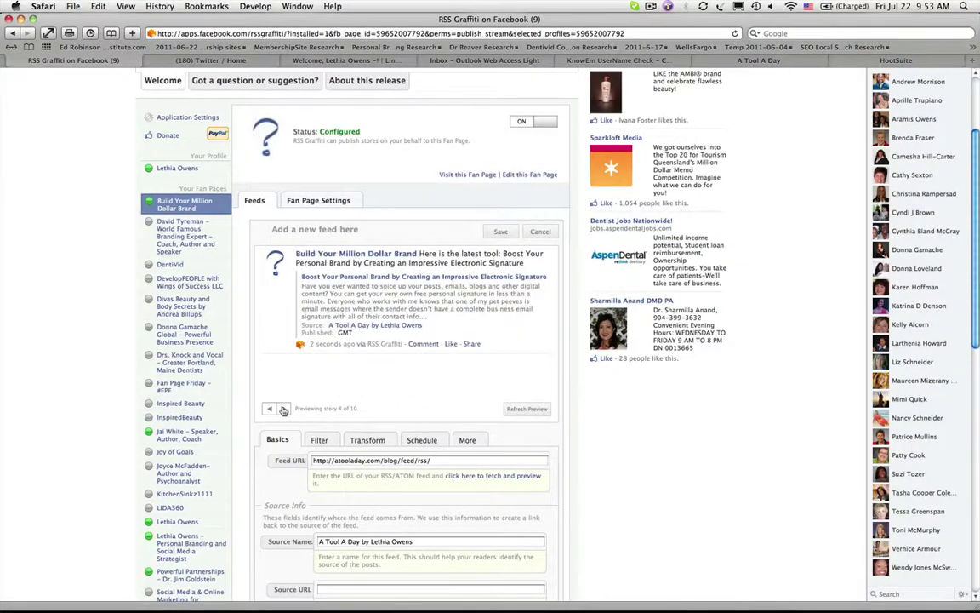
pyautogui.click(284, 410)
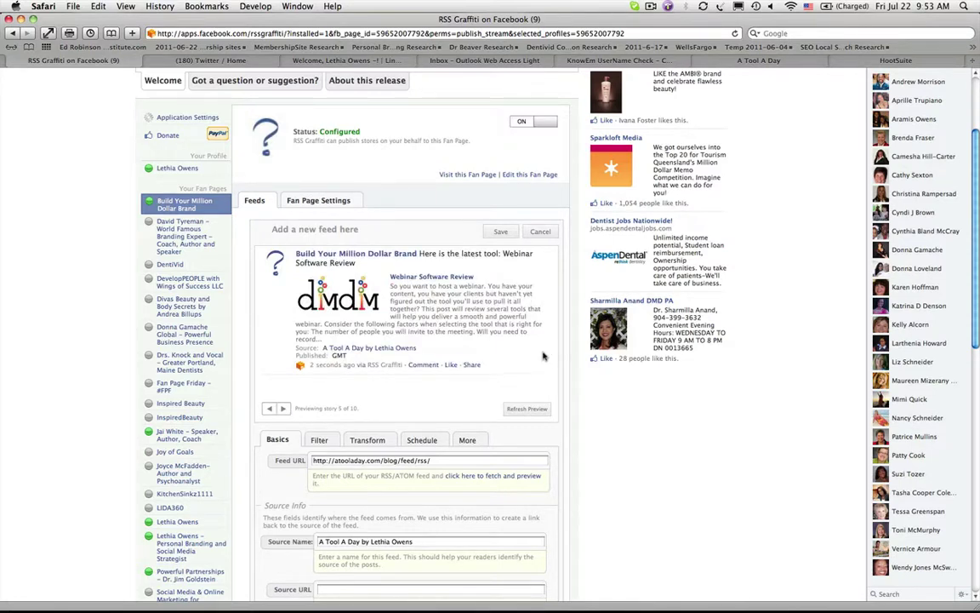
pyautogui.click(501, 234)
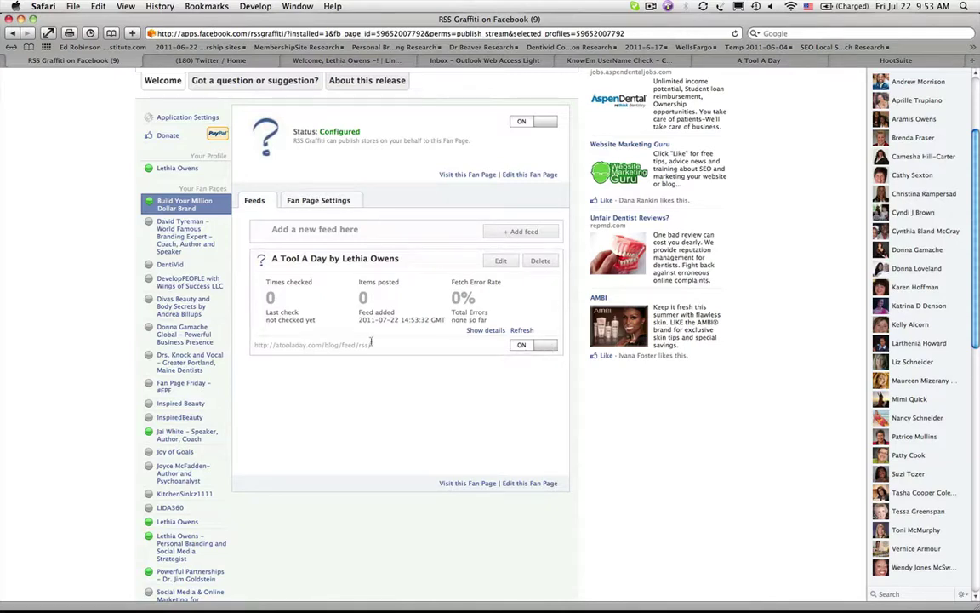
# Try to turn off the saved A Tool A Day feed and pause its publishing.
pyautogui.click(539, 346)
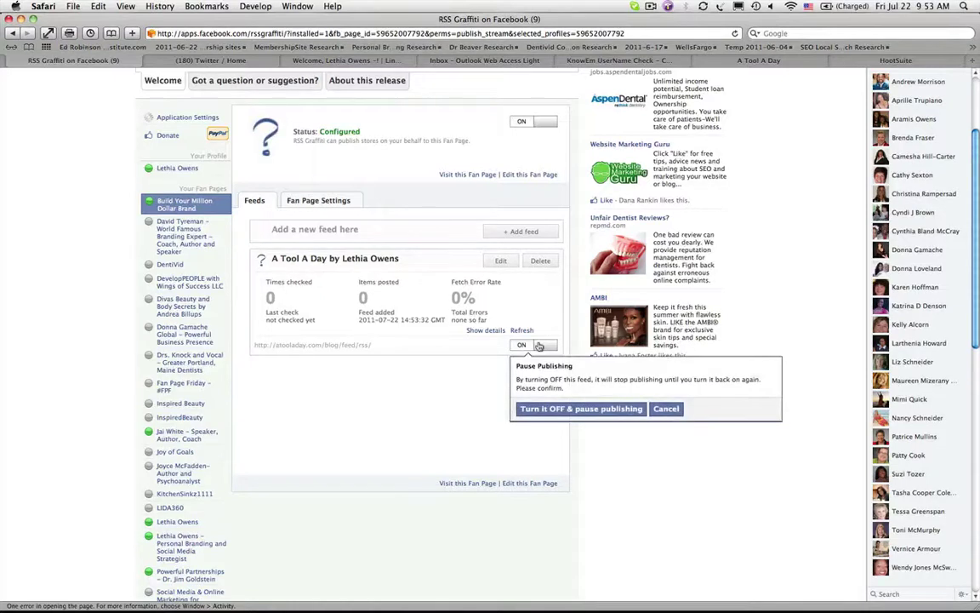
pyautogui.click(559, 409)
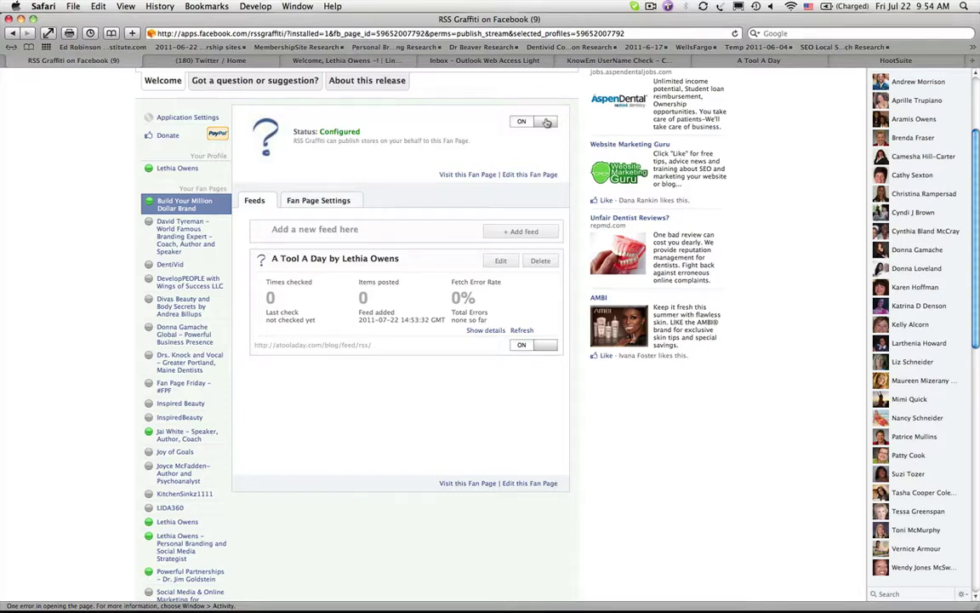
# Go to the Facebook fan page at facebook.com/personalbrandingstrategist.
pyautogui.scroll(5, 547, 123)
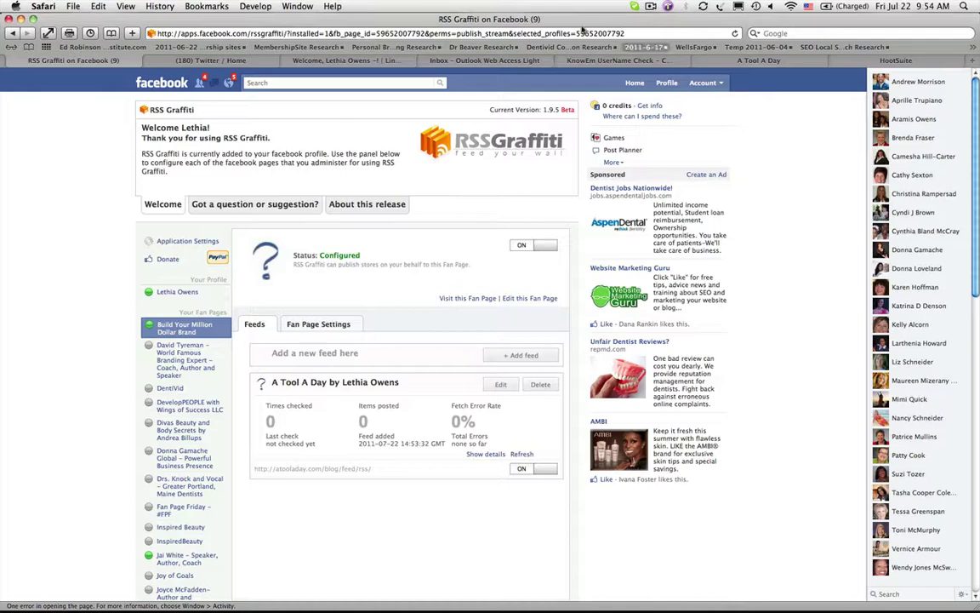
pyautogui.click(197, 33)
pyautogui.write('facebook.com/p')
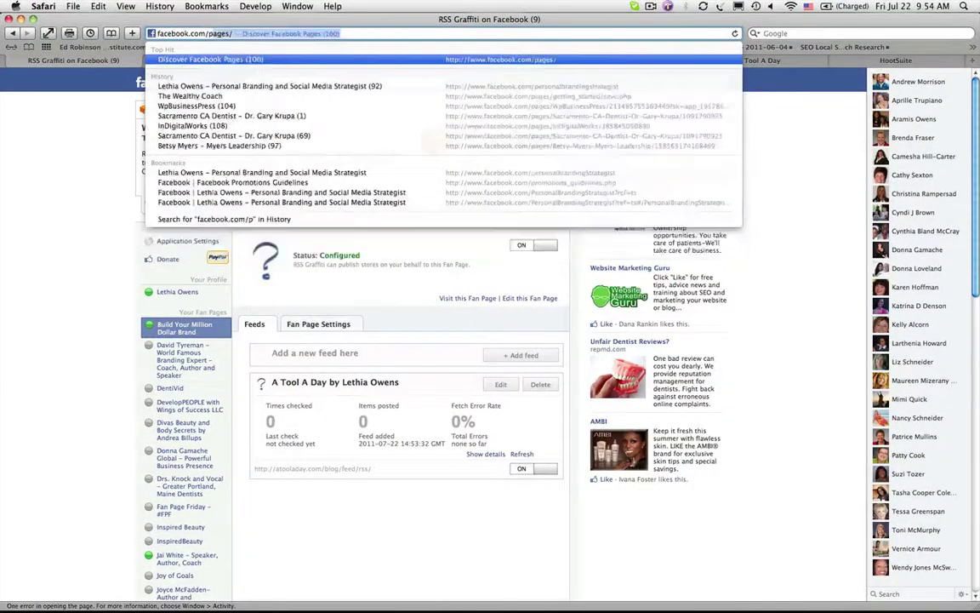
pyautogui.write('ersonalbrandingstrategist')
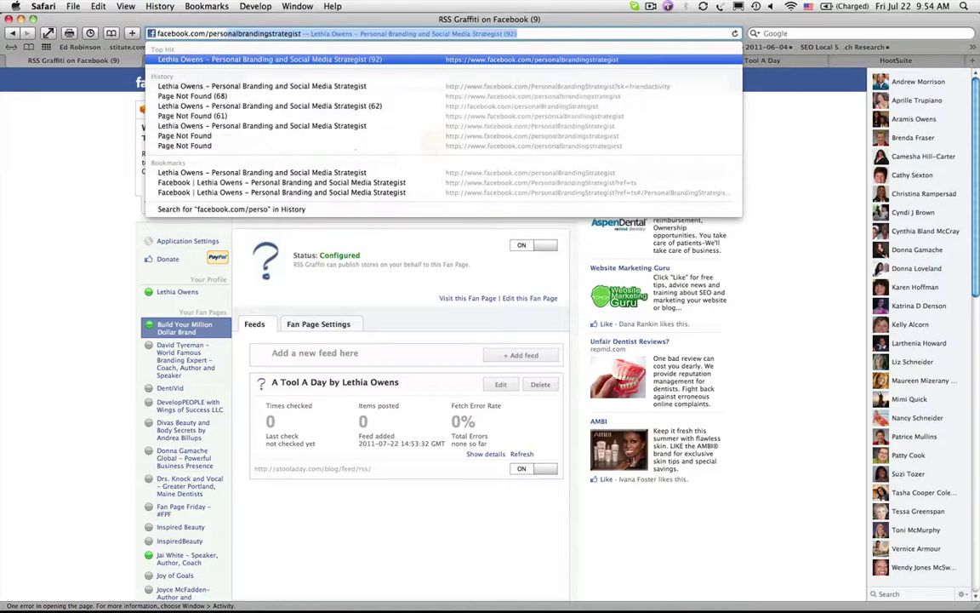
pyautogui.press('Return')
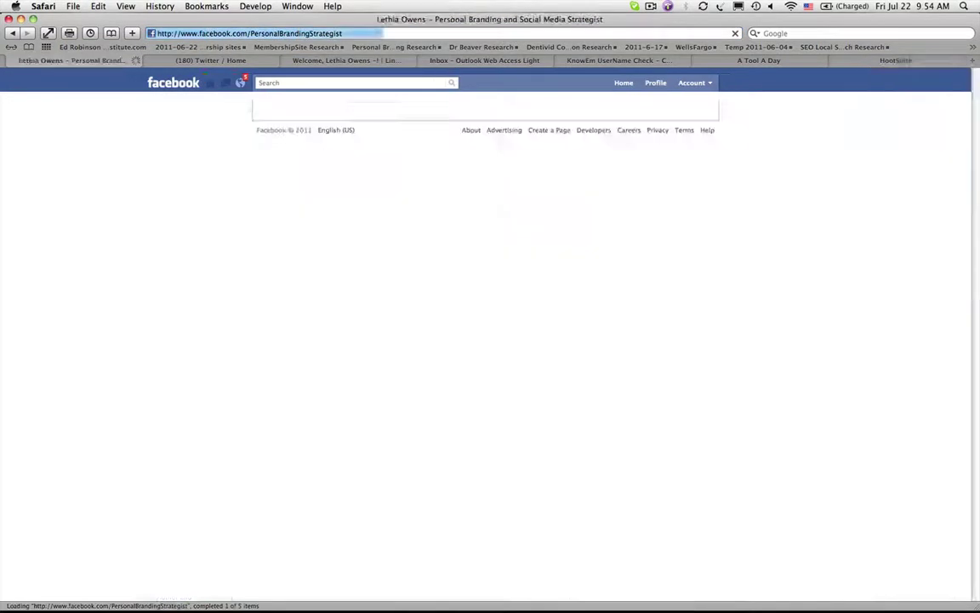